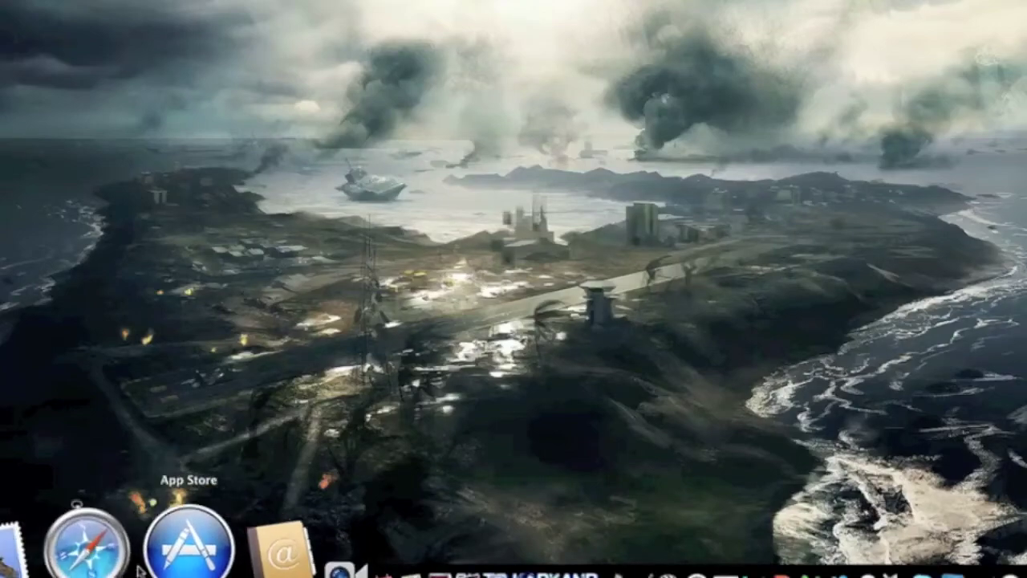
Search Google in Safari for 'final cut pro'
{"action": "left_click", "coordinate": [122, 554]}
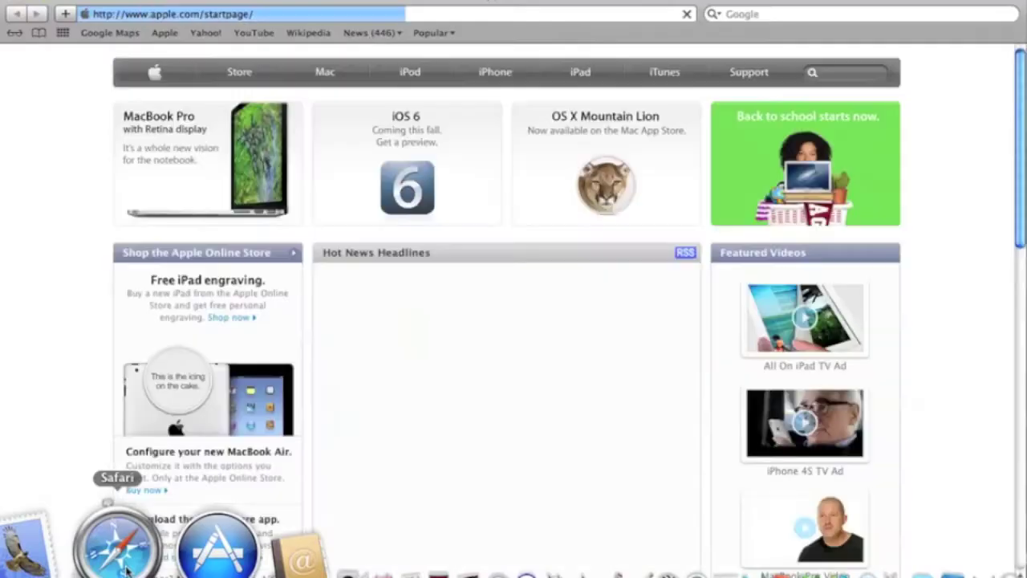
{"action": "left_click", "coordinate": [725, 15]}
{"action": "type", "text": "appl"}
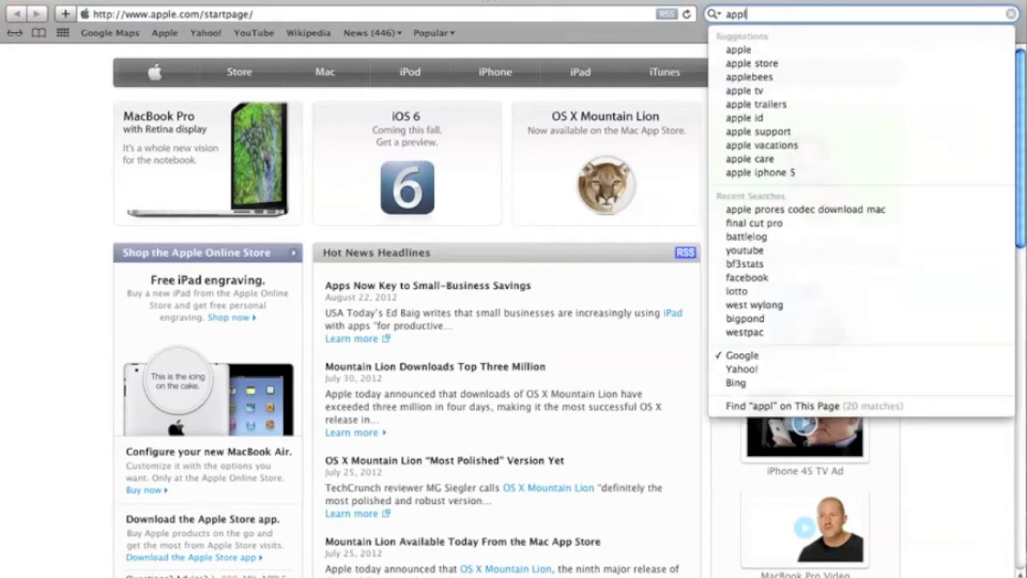
{"action": "key", "text": "Escape"}
{"action": "key", "text": "BackSpace"}
{"action": "key", "text": "BackSpace"}
{"action": "key", "text": "BackSpace"}
{"action": "type", "text": "fin"}
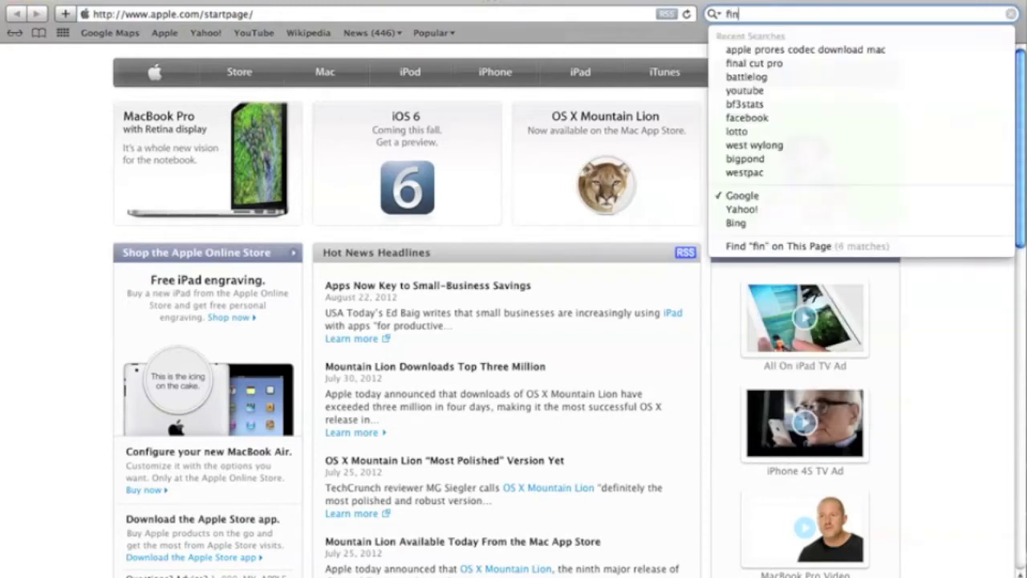
{"action": "type", "text": "al cut pro"}
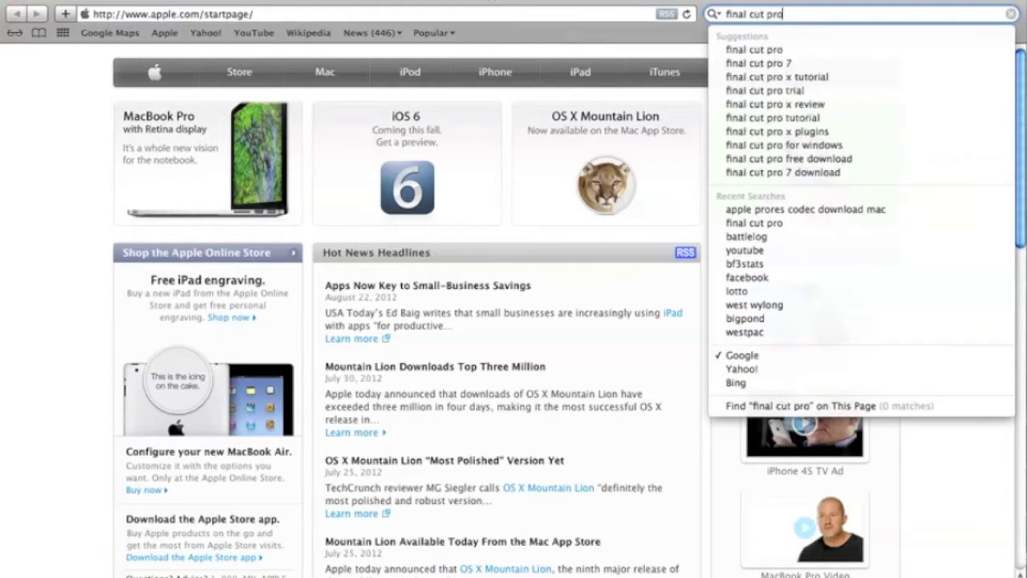
{"action": "key", "text": "Return"}
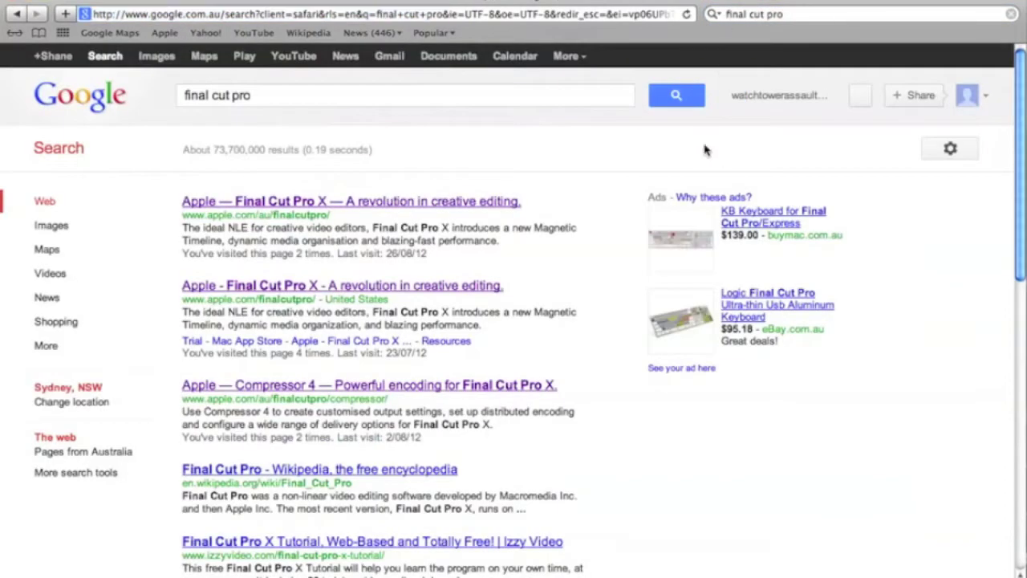
Open Apple's Final Cut Pro X result and go to its 30-day free trial page
{"action": "left_click", "coordinate": [456, 203]}
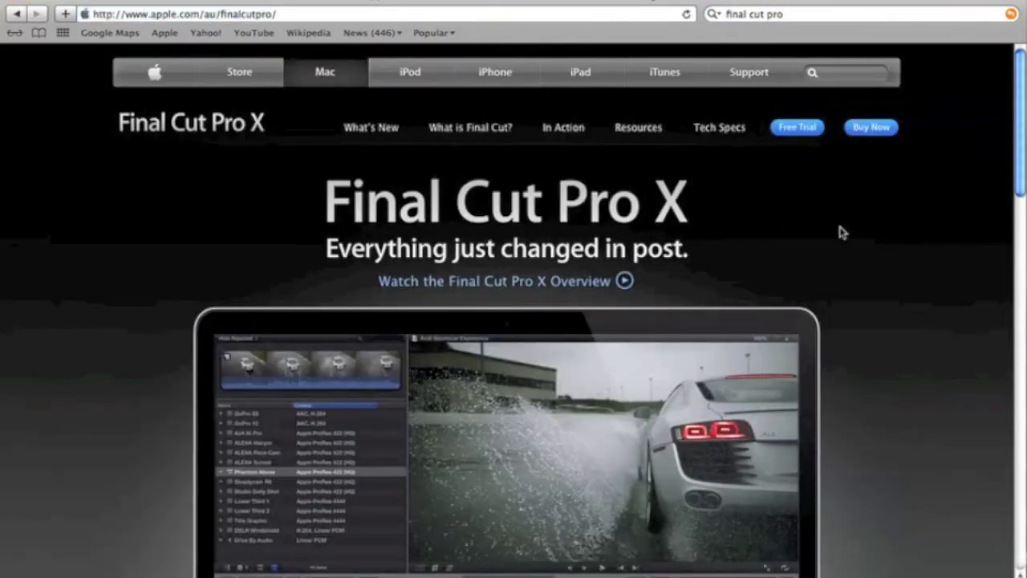
{"action": "scroll", "coordinate": [840, 230], "scroll_direction": "down", "scroll_amount": 5}
{"action": "scroll", "coordinate": [840, 230], "scroll_direction": "up", "scroll_amount": 5}
{"action": "left_click", "coordinate": [796, 127]}
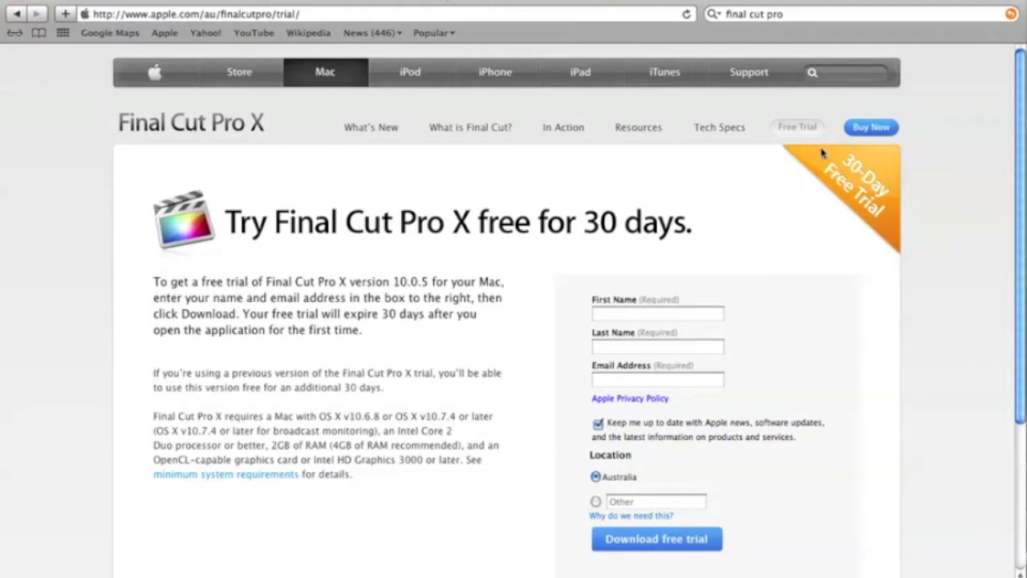
{"action": "left_click", "coordinate": [792, 13]}
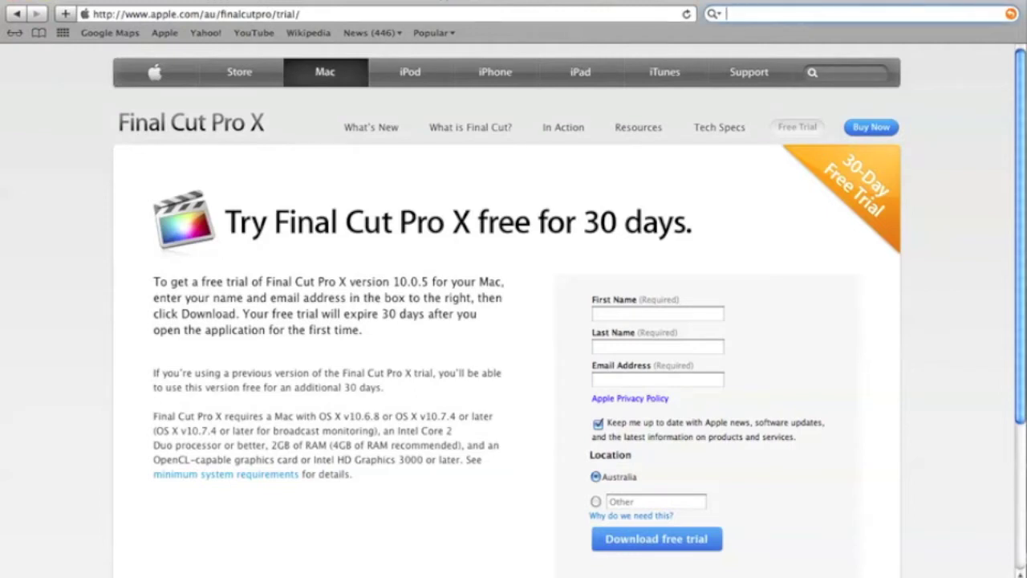
Search for 'proapps quicktime codecs' and open the ProApps QuickTime Codecs v1.0.1 support page
{"action": "type", "text": "pro apps"}
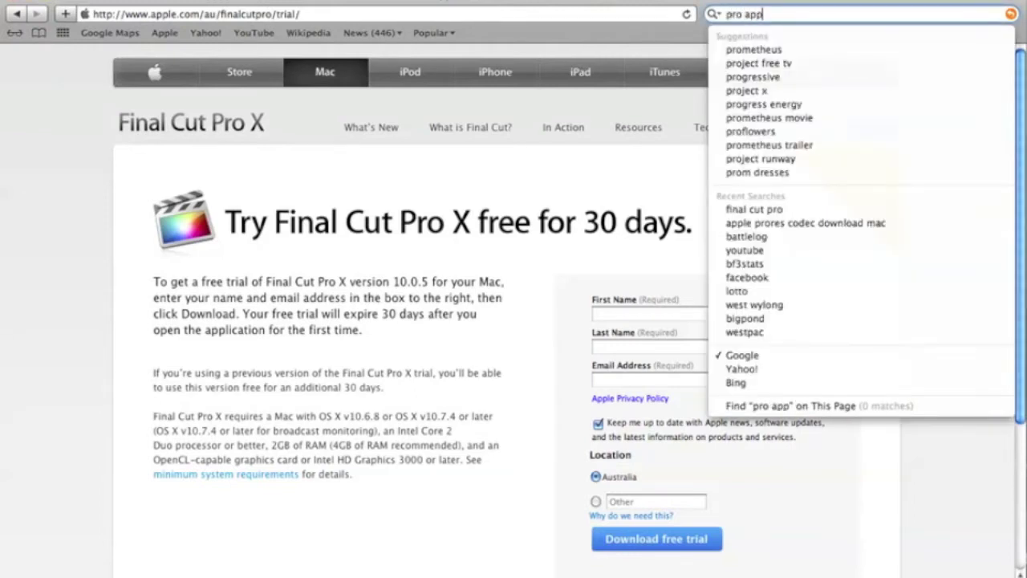
{"action": "key", "text": "Down"}
{"action": "key", "text": "Down"}
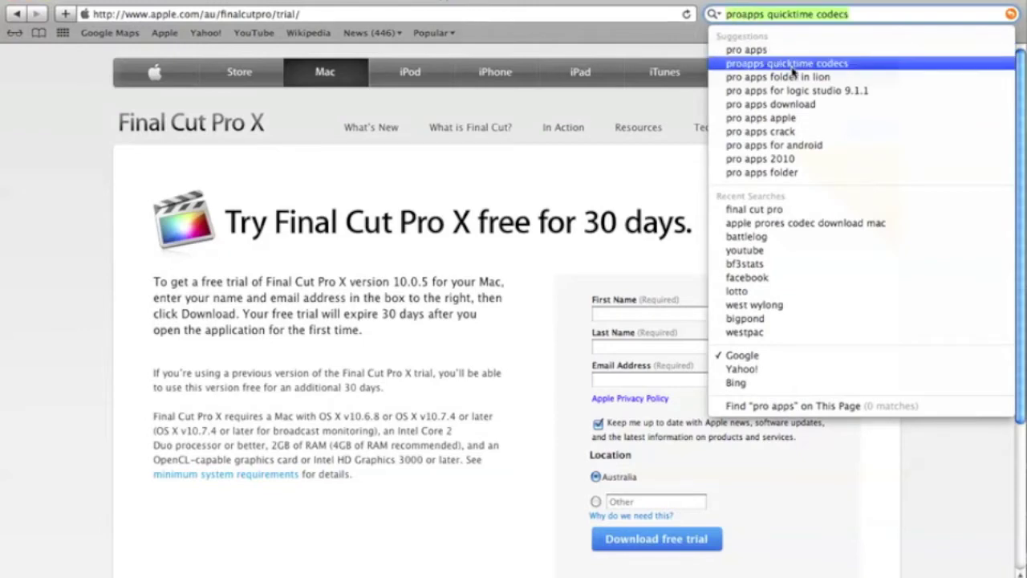
{"action": "key", "text": "Return"}
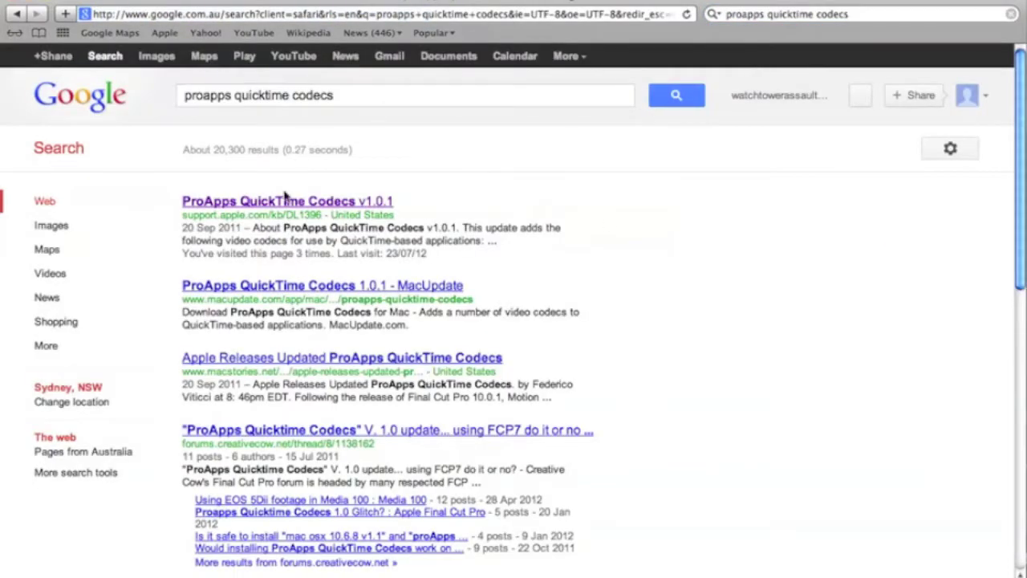
{"action": "left_click", "coordinate": [282, 202]}
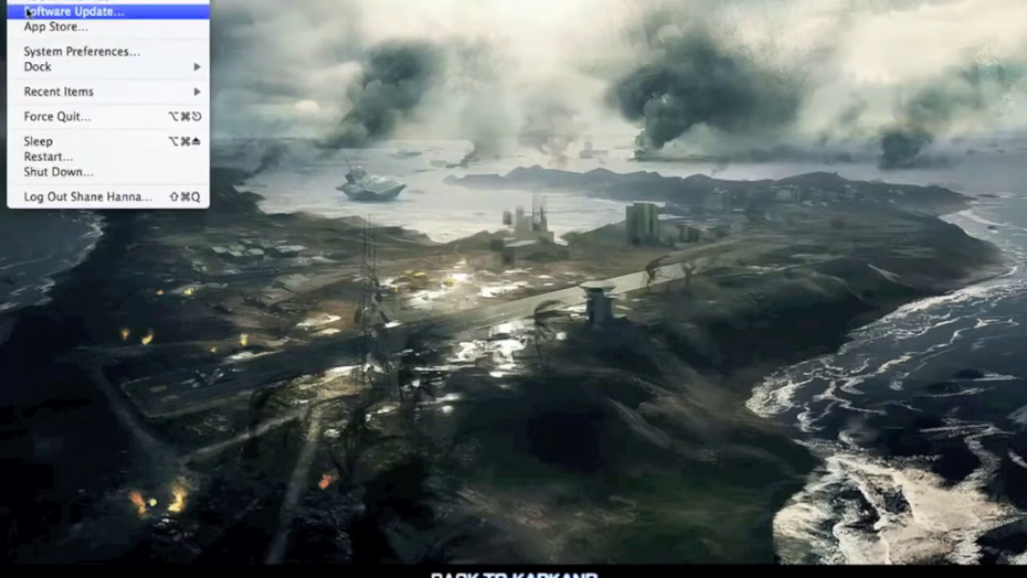
{"action": "left_click", "coordinate": [30, 53]}
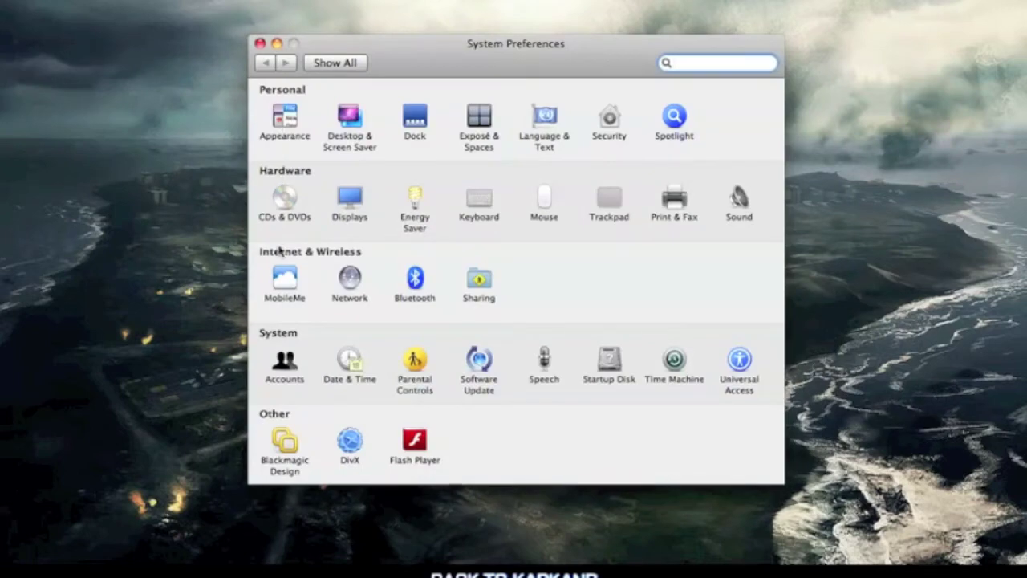
{"action": "left_click", "coordinate": [286, 442]}
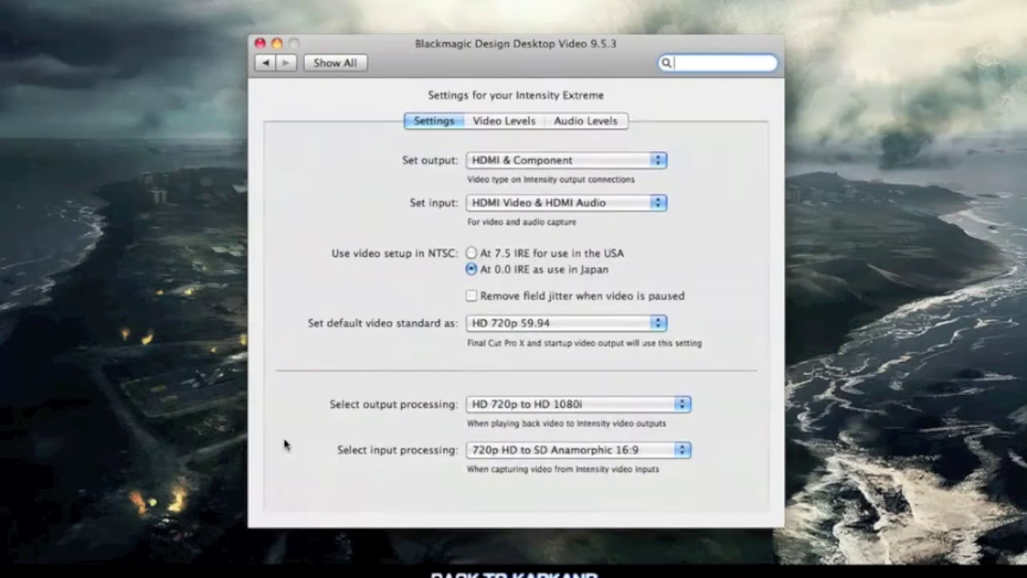
{"action": "left_click", "coordinate": [658, 160]}
{"action": "left_click", "coordinate": [659, 163]}
{"action": "left_click", "coordinate": [662, 204]}
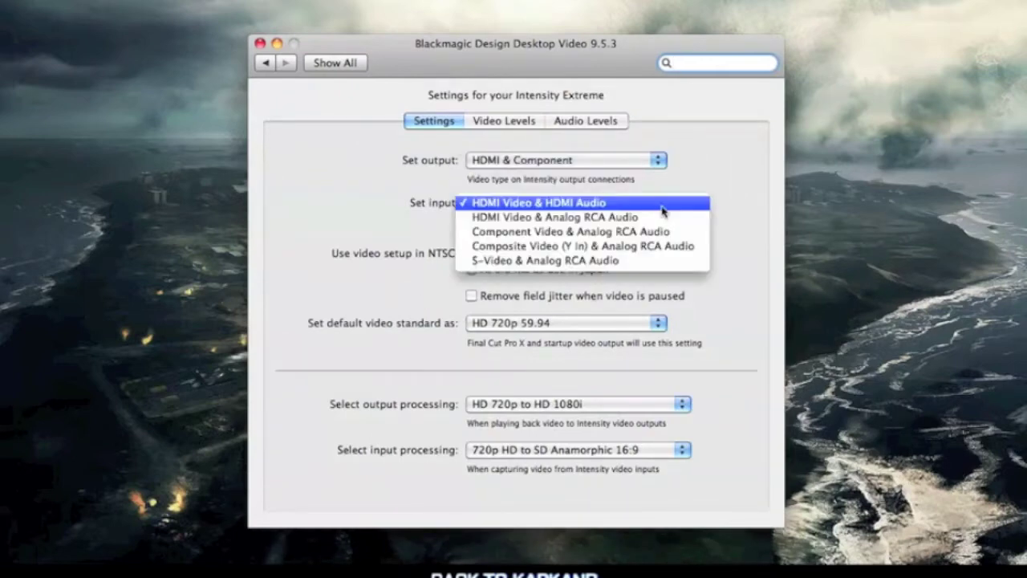
{"action": "left_click", "coordinate": [555, 206]}
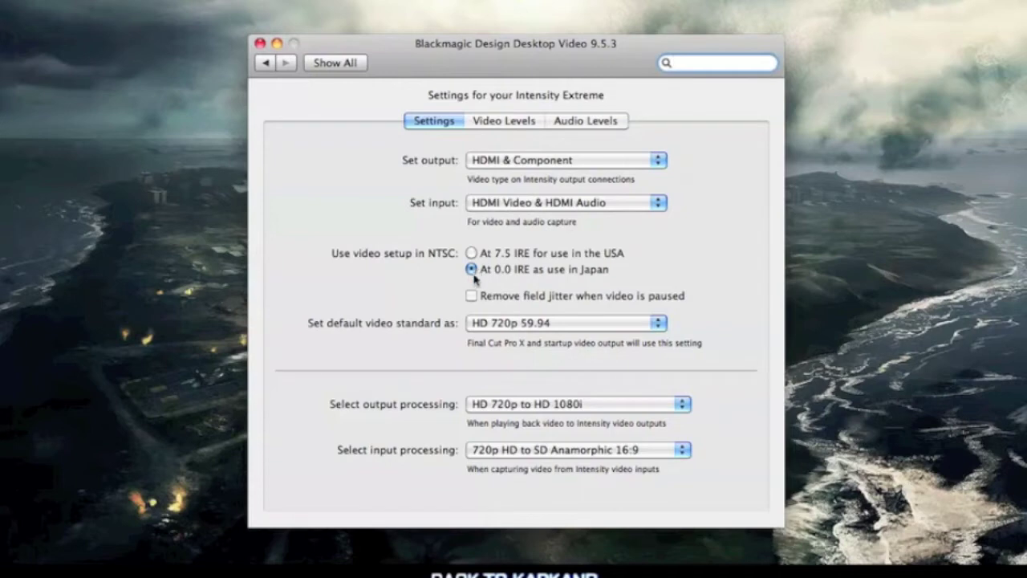
{"action": "left_click", "coordinate": [647, 327]}
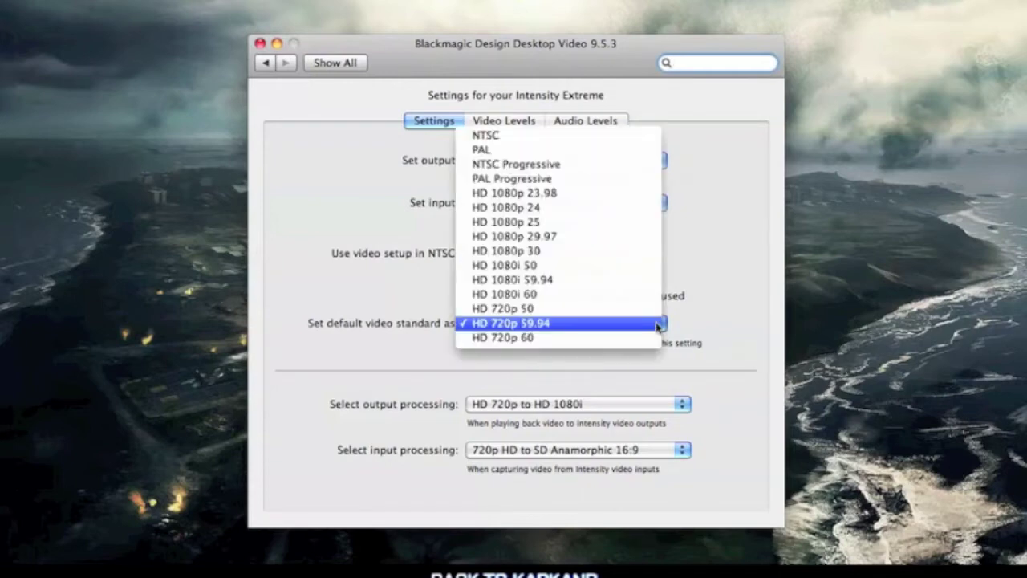
{"action": "left_click", "coordinate": [525, 324]}
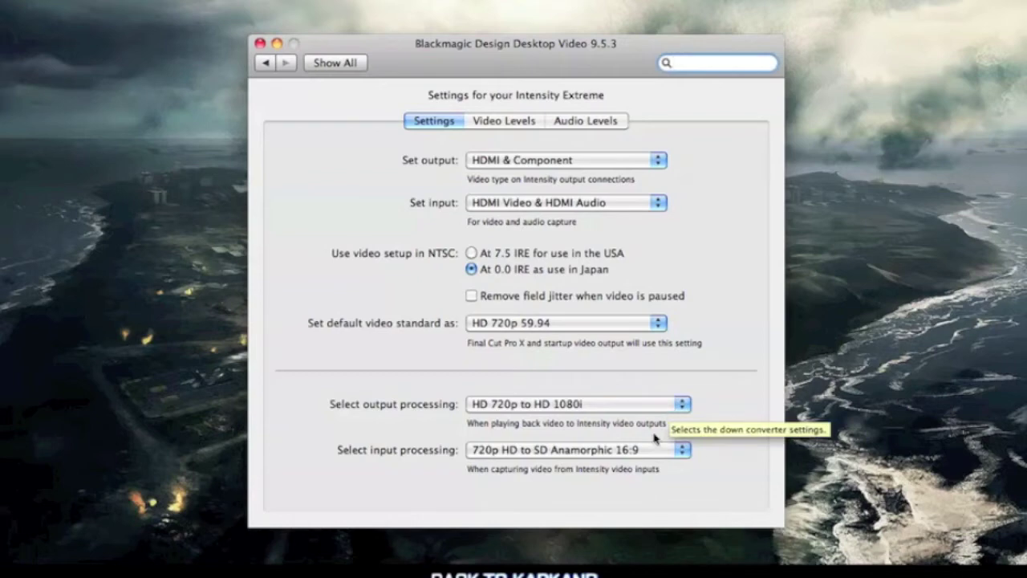
{"action": "left_click", "coordinate": [259, 44]}
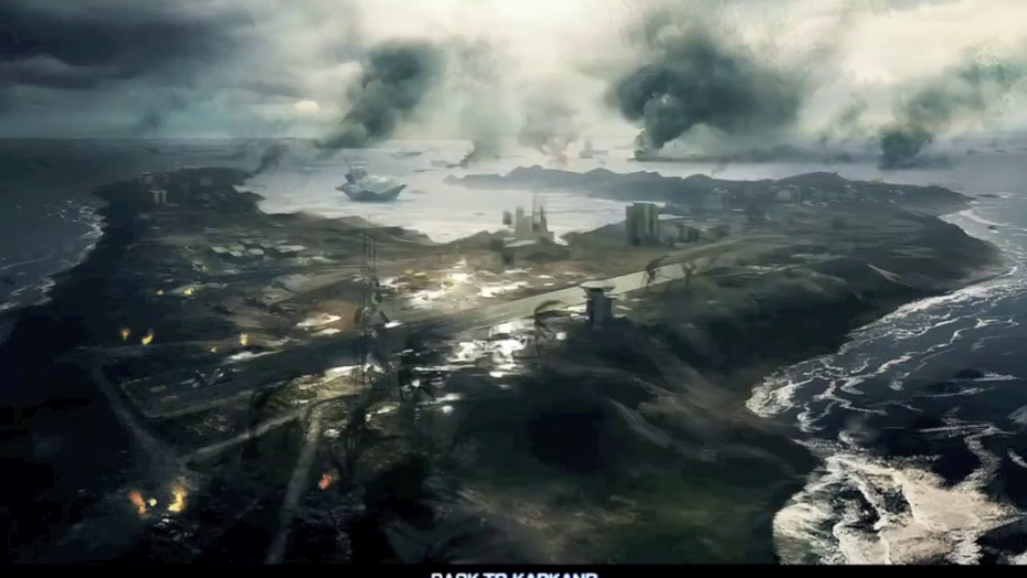
Launch Media Express in Log and Capture mode and open its Preferences window
{"action": "mouse_move", "coordinate": [353, 553]}
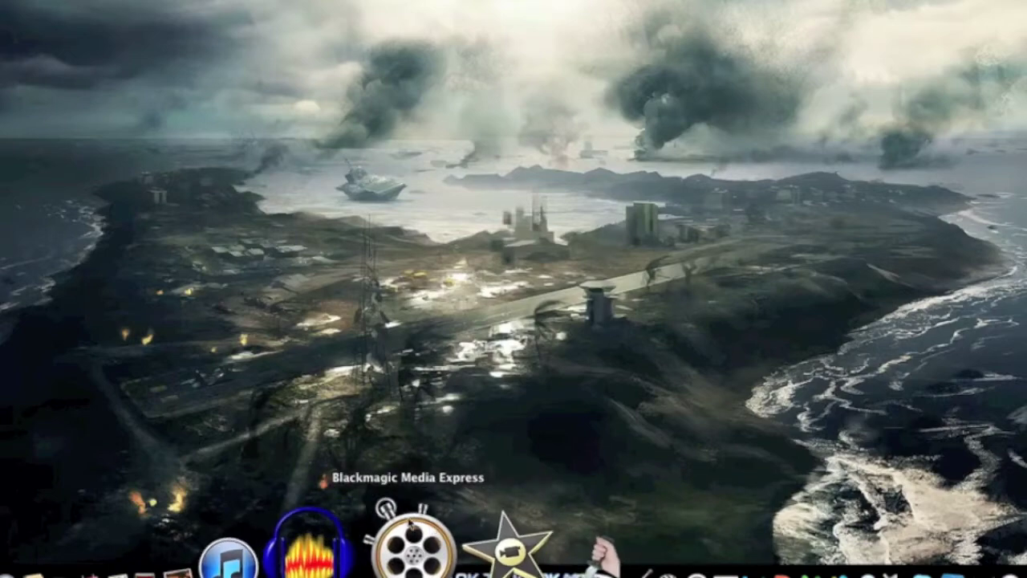
{"action": "left_click", "coordinate": [410, 525]}
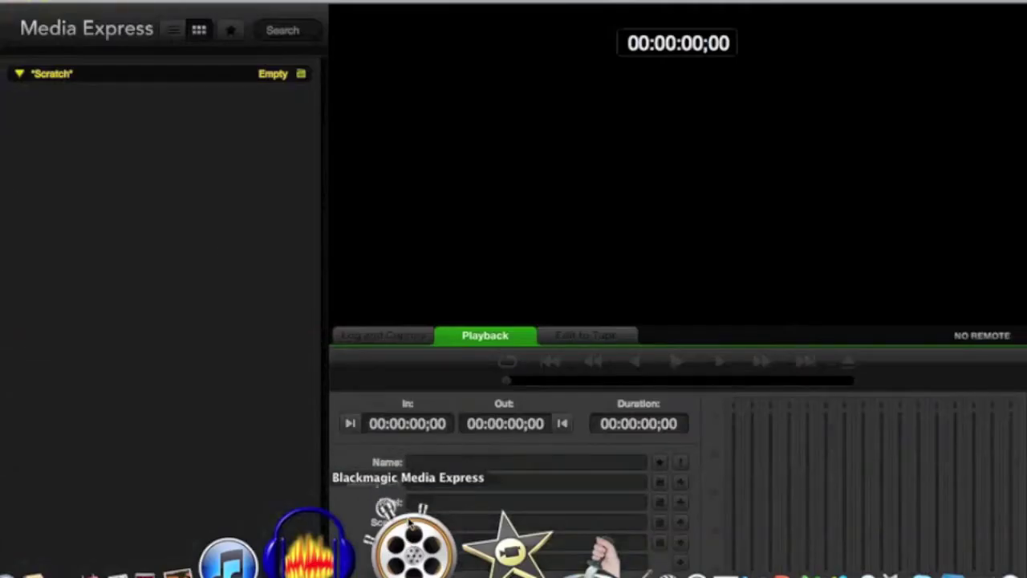
{"action": "left_click", "coordinate": [383, 336]}
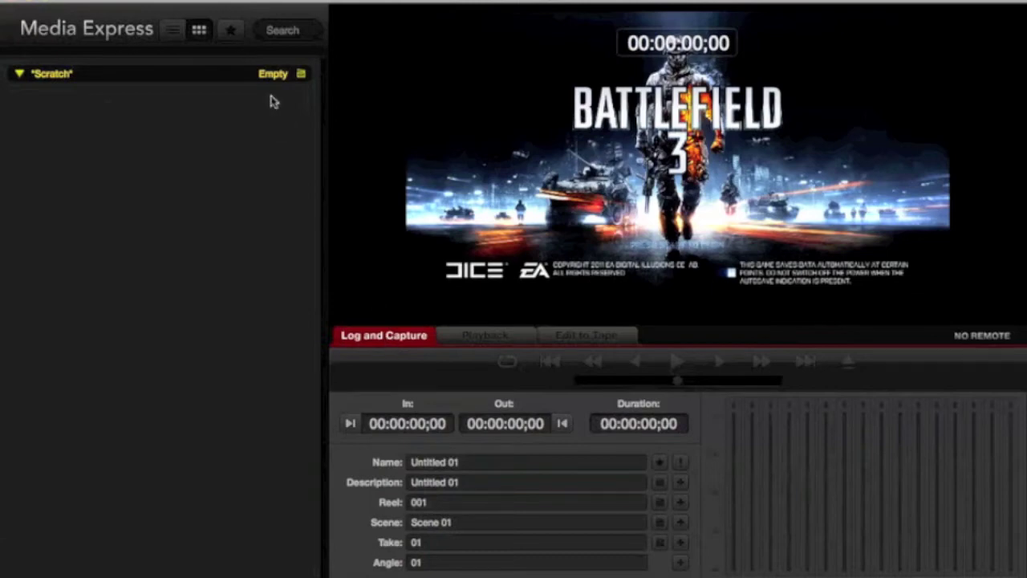
{"action": "left_click", "coordinate": [68, 1]}
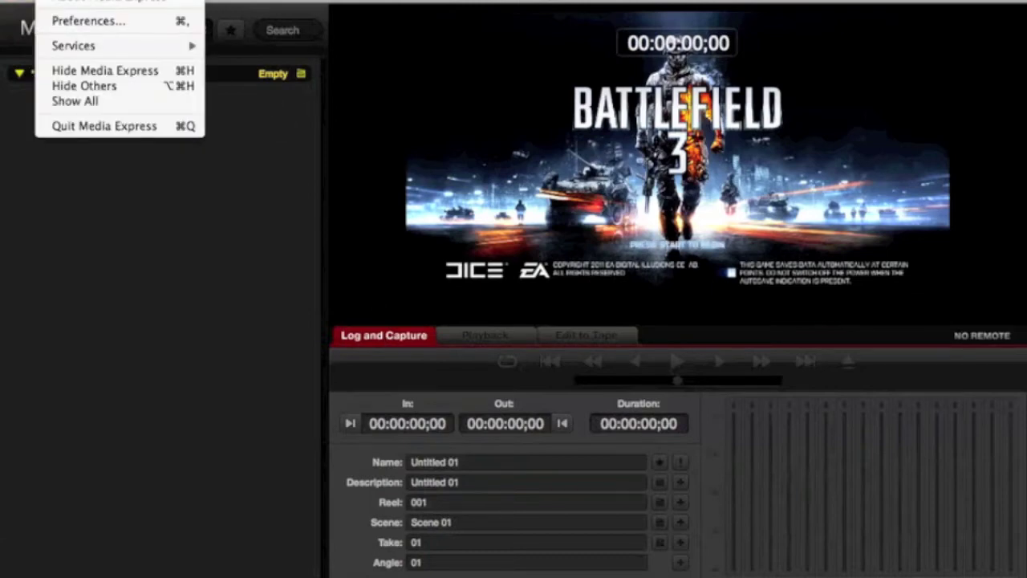
{"action": "left_click", "coordinate": [92, 24]}
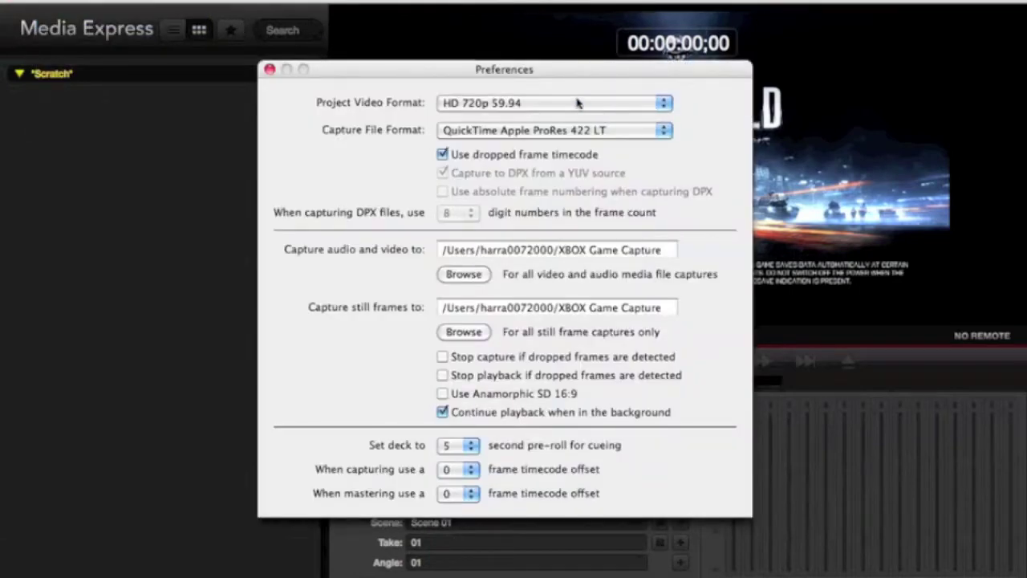
Set project format to HD 720p 59.94 and capture format to QuickTime Apple ProRes 422 LT
{"action": "left_click", "coordinate": [663, 103]}
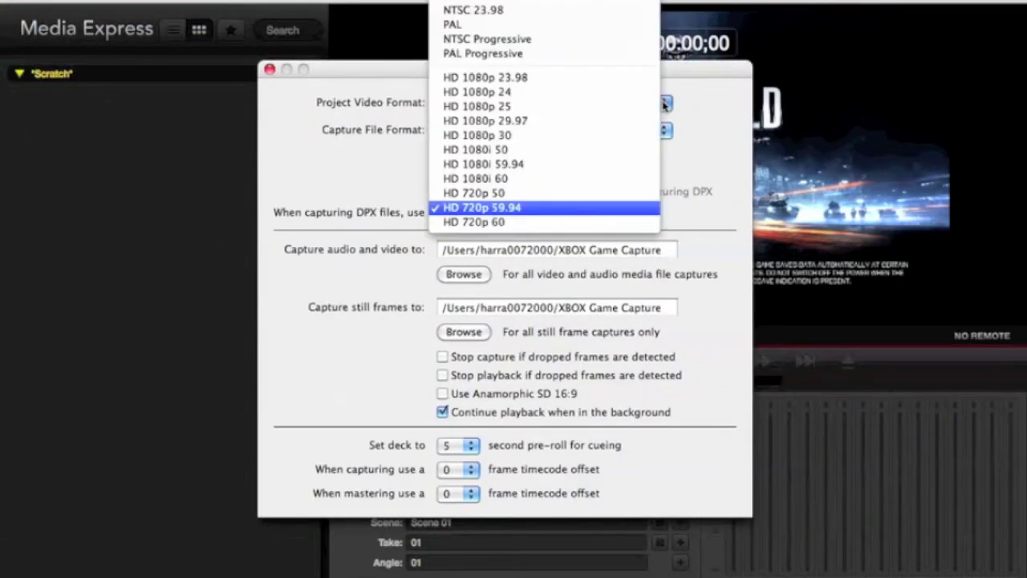
{"action": "left_click", "coordinate": [486, 210]}
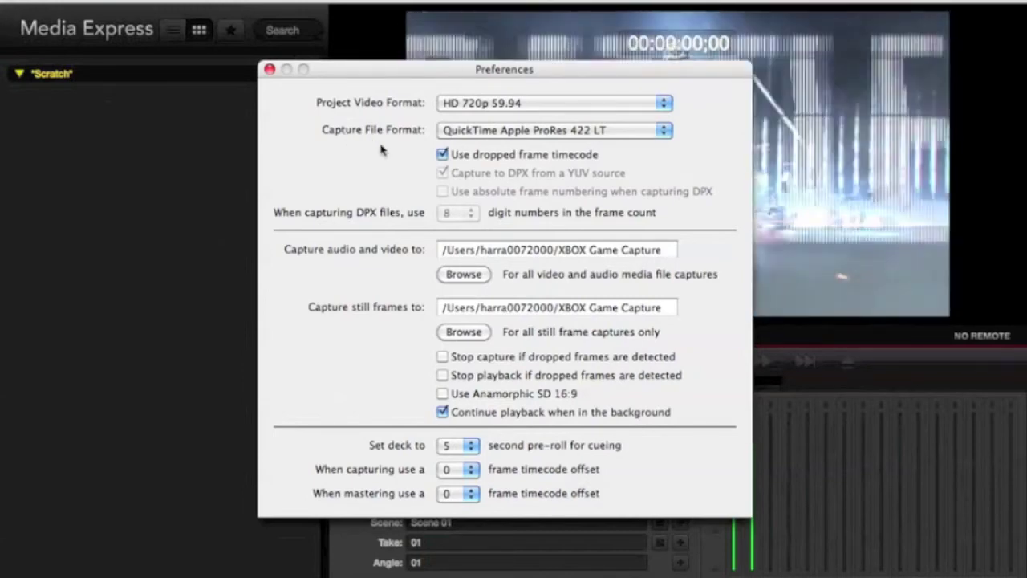
{"action": "left_click", "coordinate": [664, 131]}
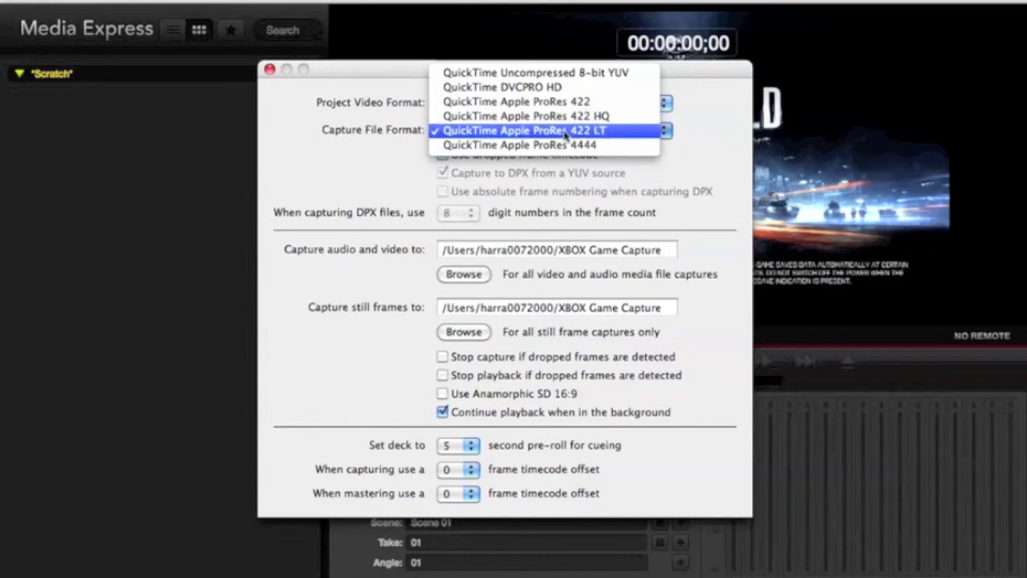
{"action": "left_click", "coordinate": [565, 133]}
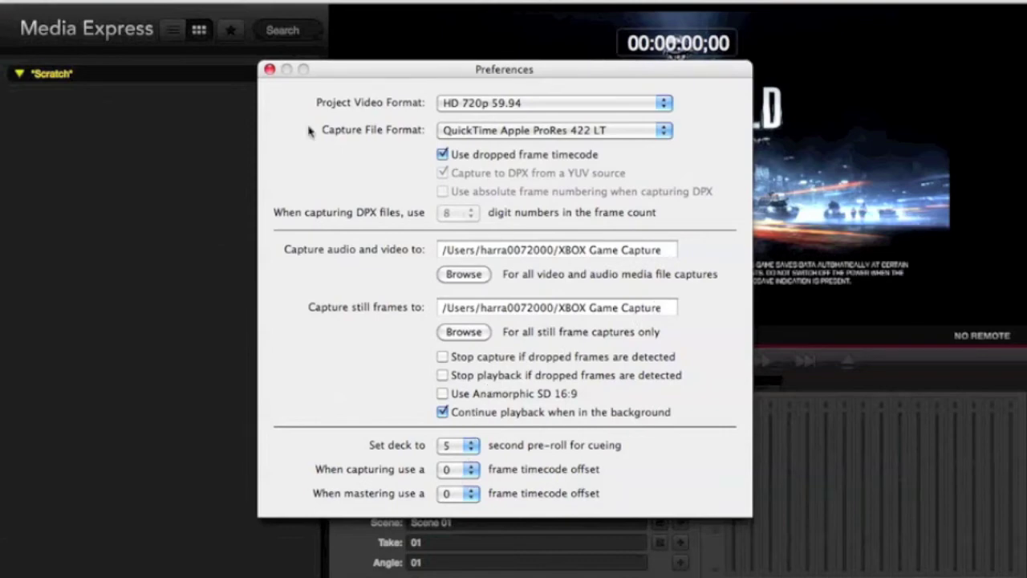
{"action": "left_click", "coordinate": [268, 70]}
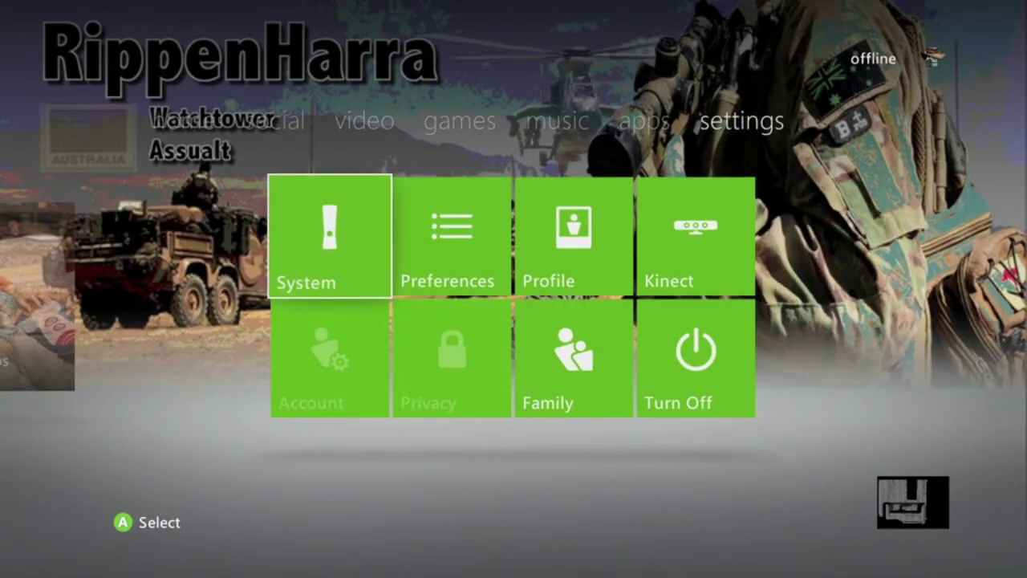
Go from Xbox System settings into Console Settings, leaving the TV provider unchanged
{"action": "key", "text": "Return"}
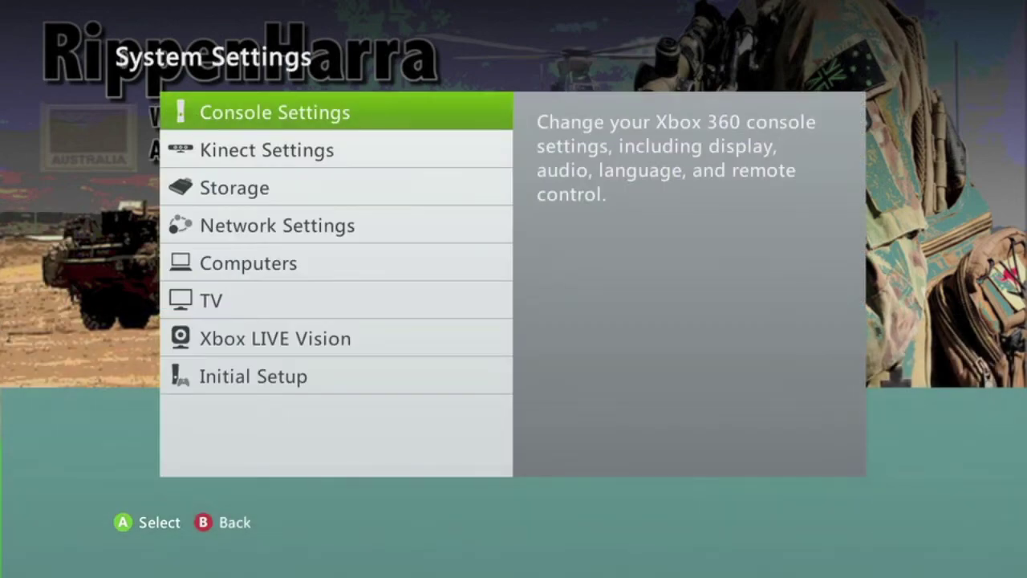
{"action": "key", "text": "Down"}
{"action": "key", "text": "Down"}
{"action": "key", "text": "Down"}
{"action": "key", "text": "Down"}
{"action": "key", "text": "Down"}
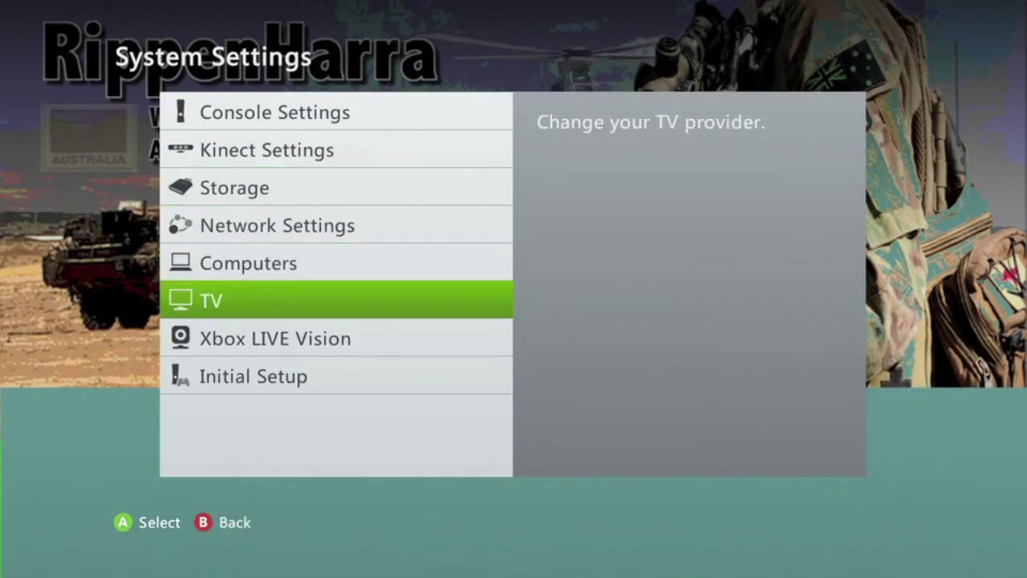
{"action": "key", "text": "Return"}
{"action": "key", "text": "Escape"}
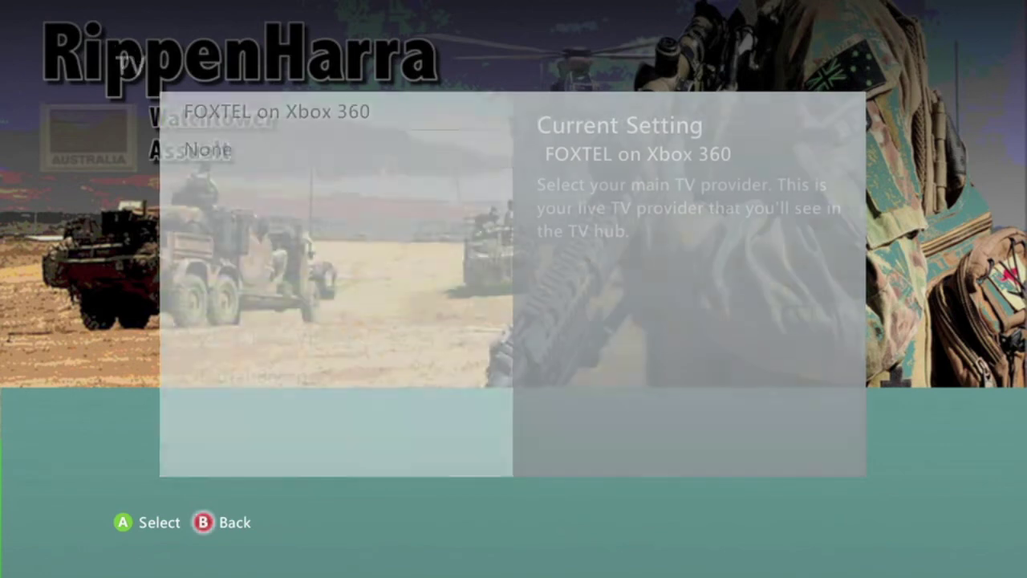
{"action": "key", "text": "Up"}
{"action": "key", "text": "Up"}
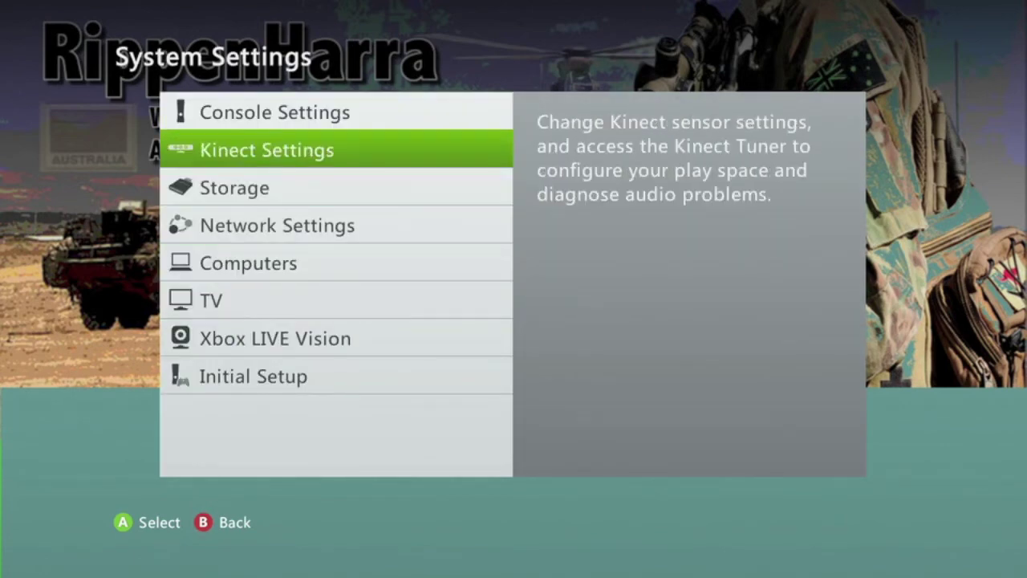
{"action": "key", "text": "Up"}
{"action": "key", "text": "Return"}
{"action": "key", "text": "Return"}
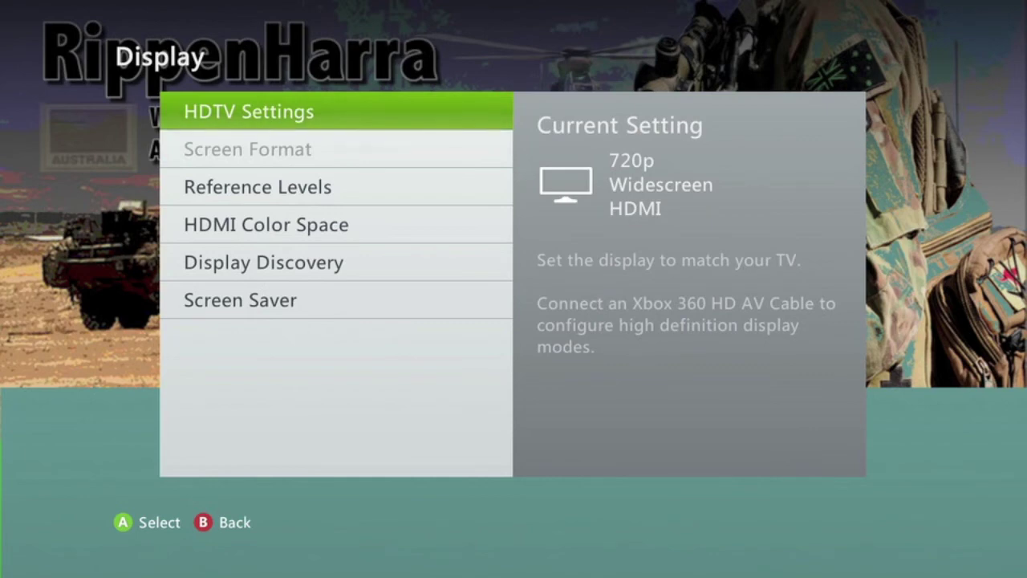
Keep the HDTV output resolution at 720p and back out to Console Settings
{"action": "key", "text": "Down"}
{"action": "key", "text": "Up"}
{"action": "key", "text": "Return"}
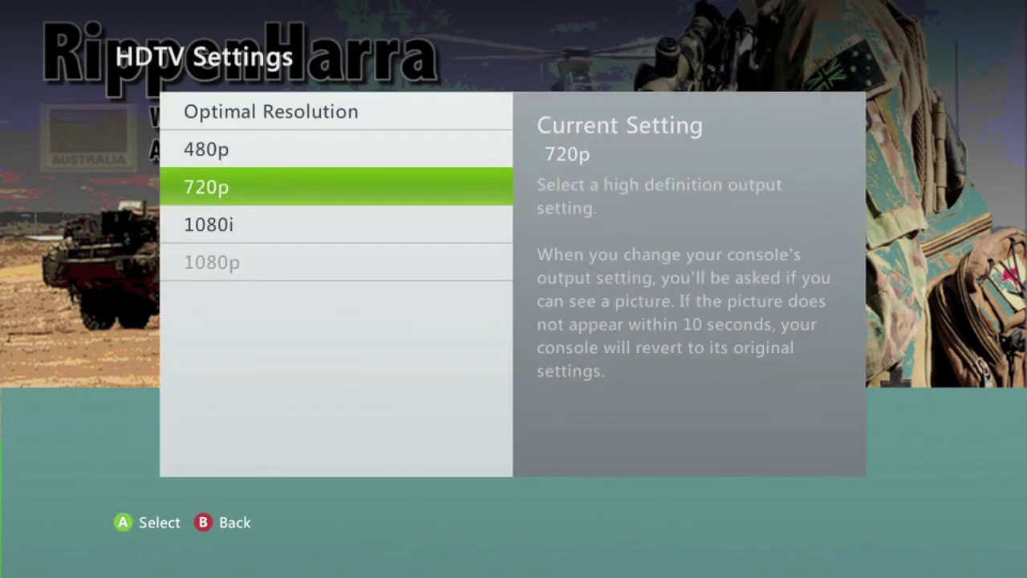
{"action": "key", "text": "Up"}
{"action": "key", "text": "Down"}
{"action": "key", "text": "Down"}
{"action": "key", "text": "Up"}
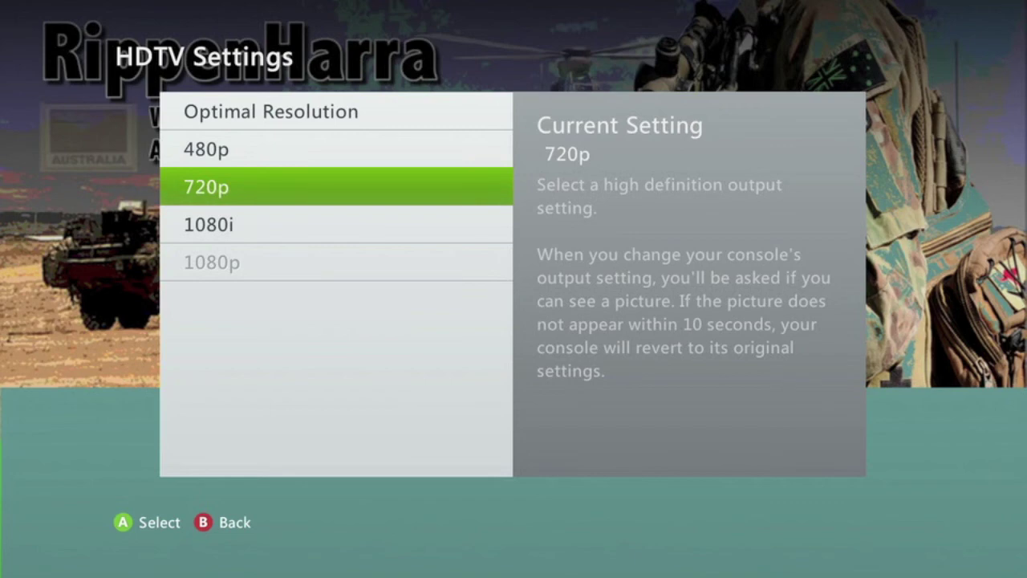
{"action": "key", "text": "Escape"}
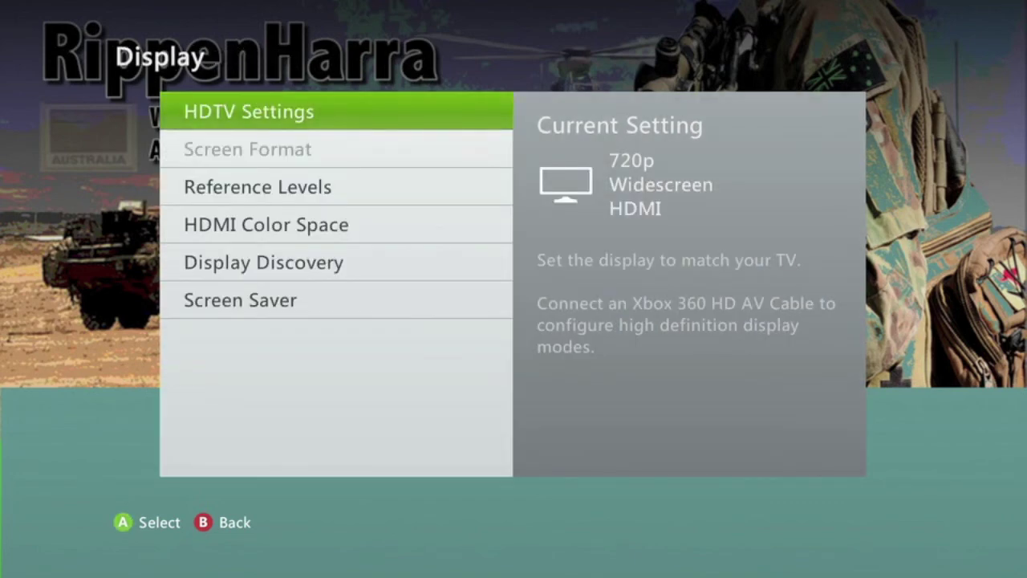
{"action": "key", "text": "Escape"}
Turn the Kinect sensor off in Kinect Settings
{"action": "key", "text": "Down"}
{"action": "key", "text": "Up"}
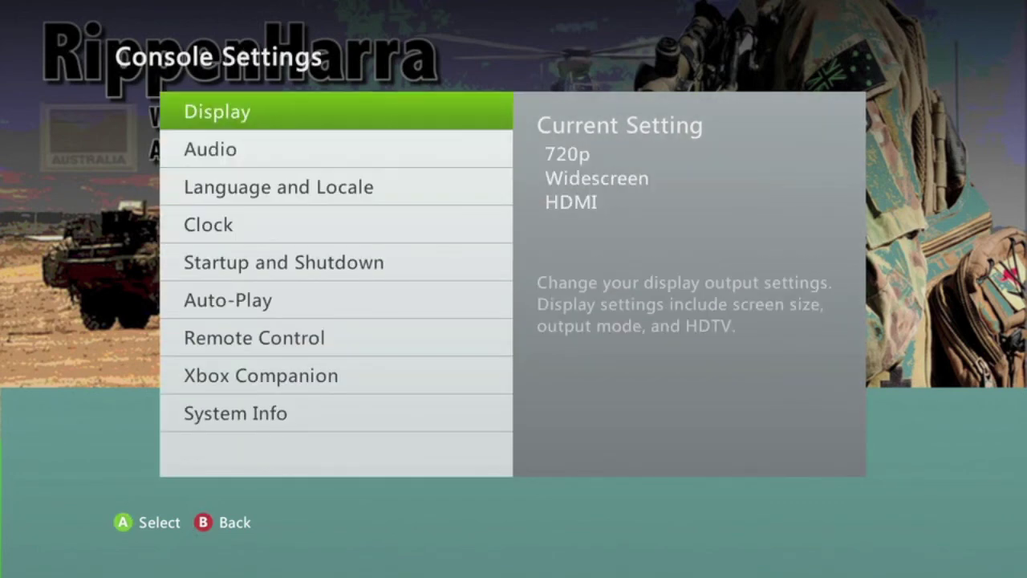
{"action": "key", "text": "Escape"}
{"action": "key", "text": "Down"}
{"action": "key", "text": "Return"}
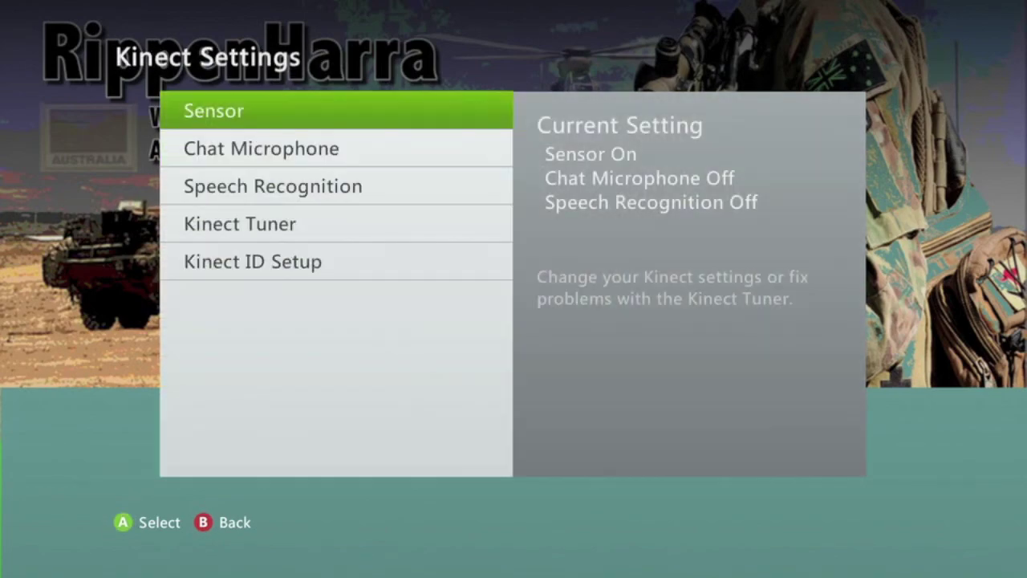
{"action": "key", "text": "Return"}
{"action": "key", "text": "Down"}
{"action": "key", "text": "Return"}
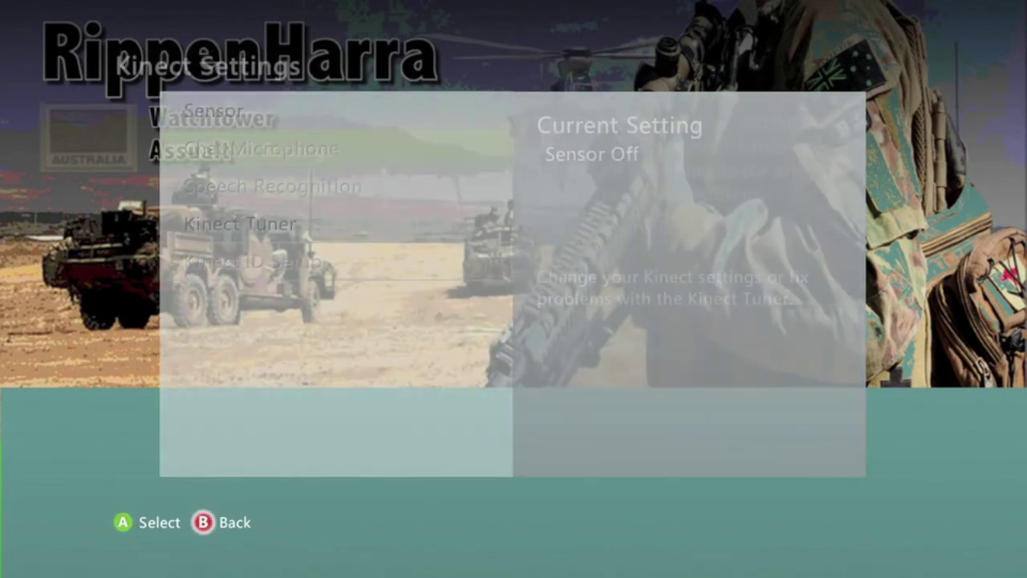
Leave settings and move along the dashboard to the social tab
{"action": "key", "text": "Escape"}
{"action": "key", "text": "Left"}
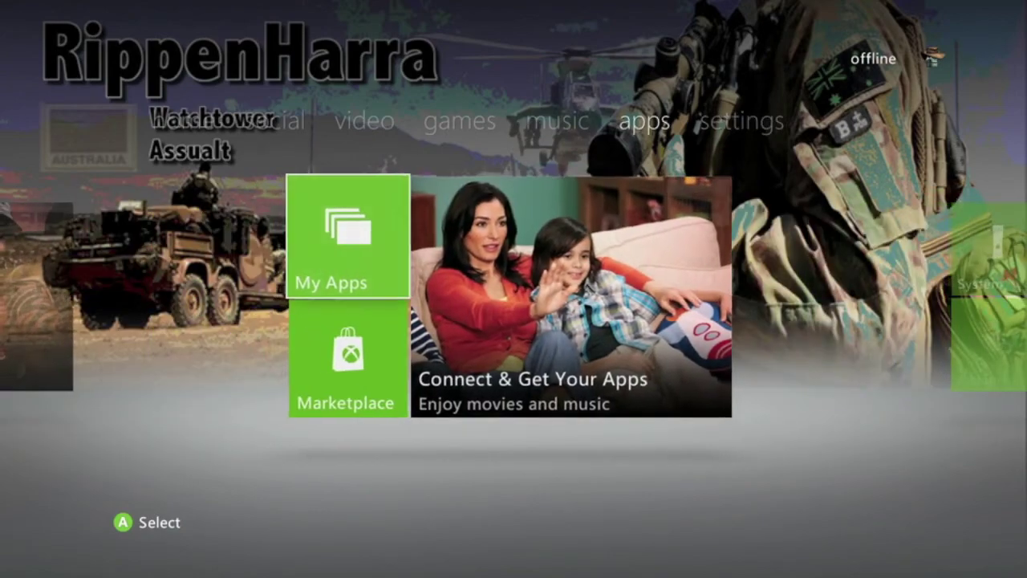
{"action": "key", "text": "Left"}
{"action": "key", "text": "Left"}
{"action": "key", "text": "Left"}
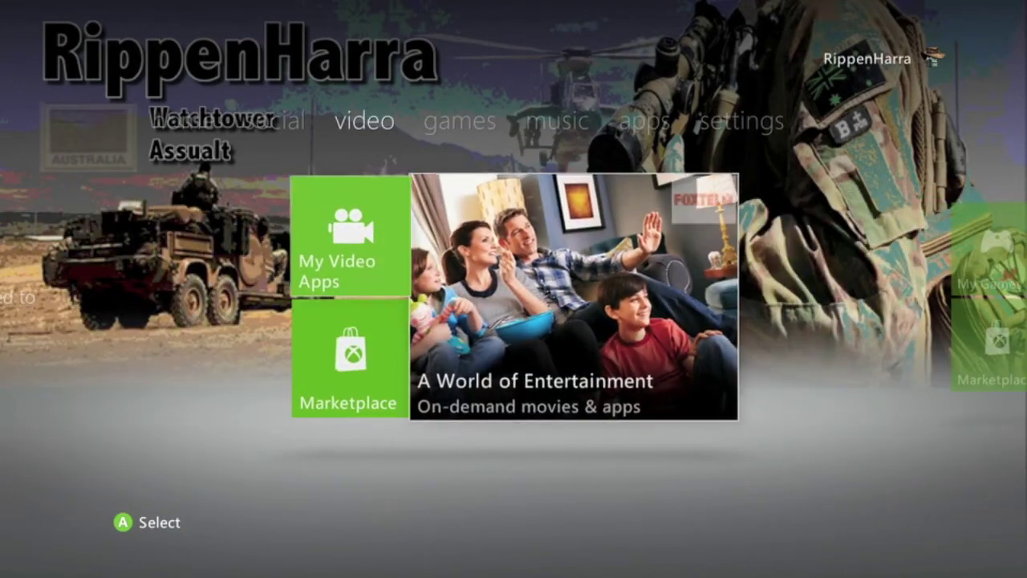
{"action": "key", "text": "Left"}
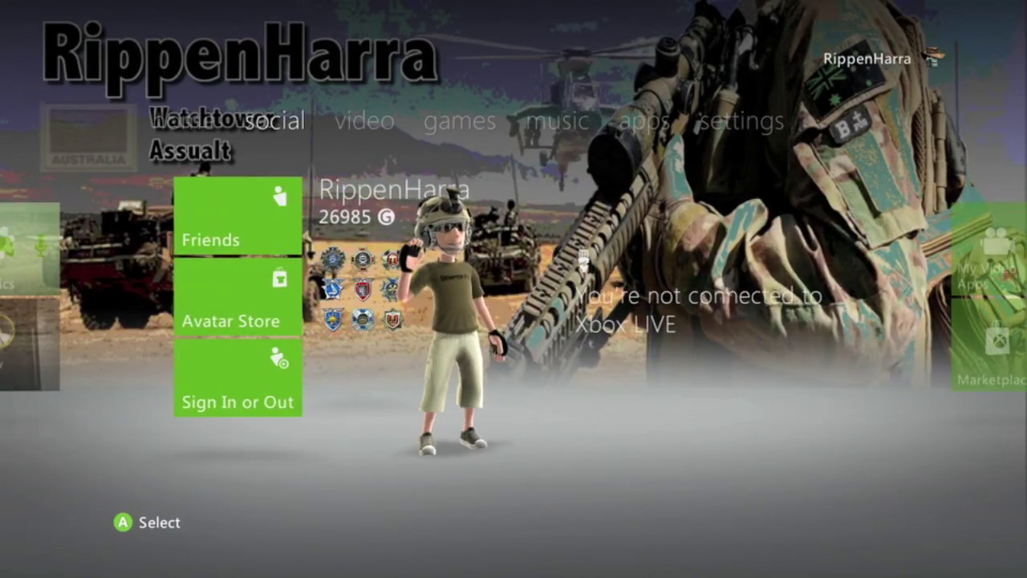